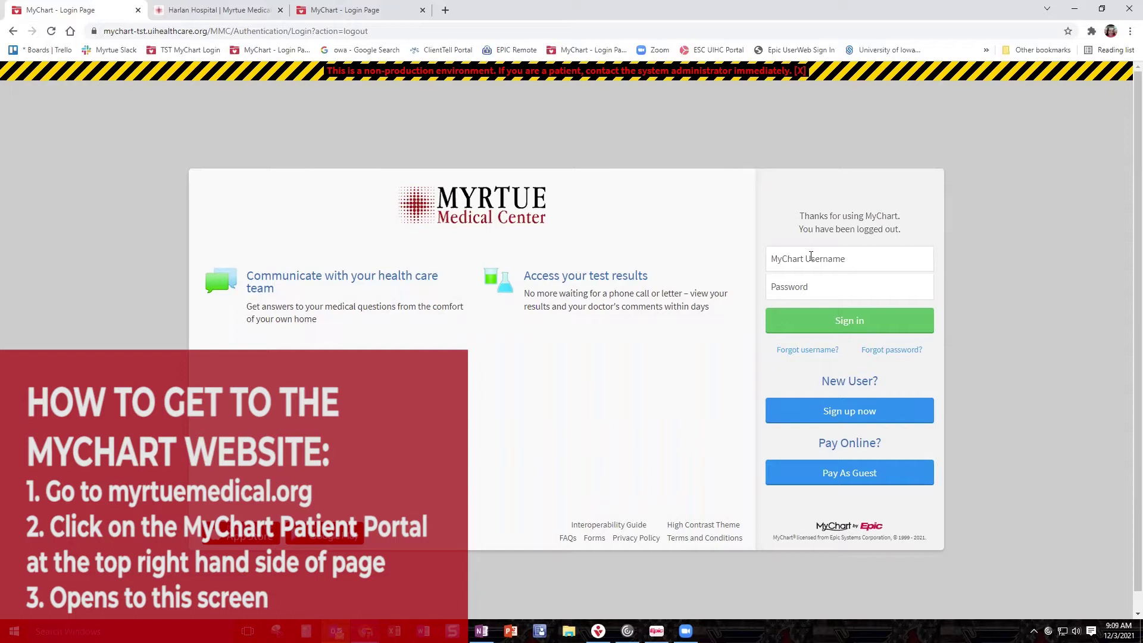
Step: Log in to the Myrtue Medical Center MyChart with the test account's username and password
click(894, 255)
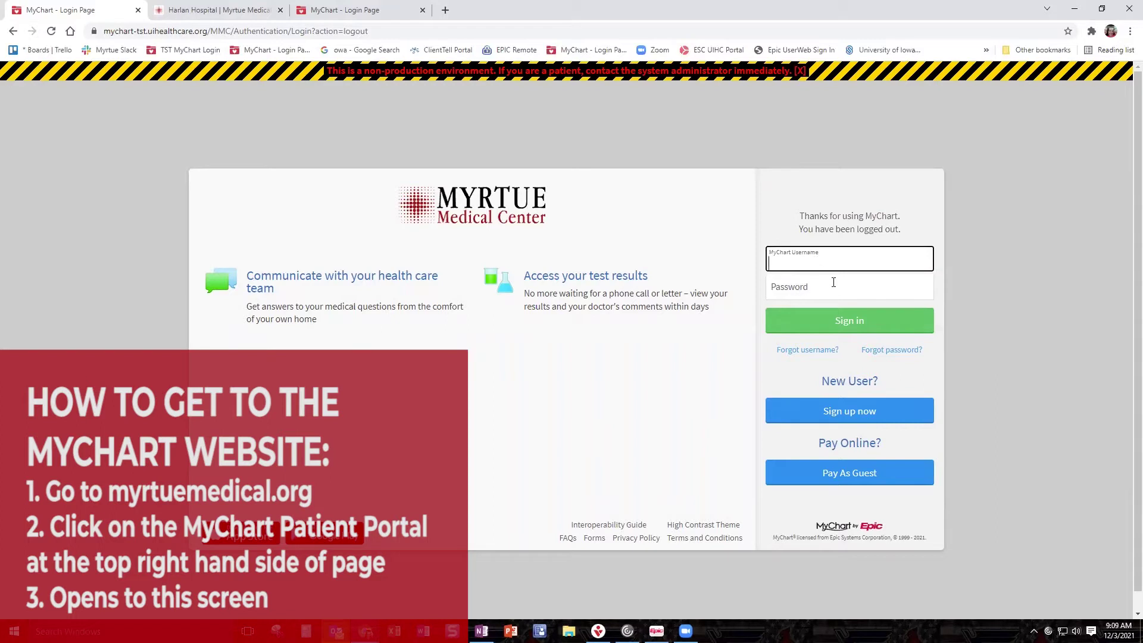
text(MMCMyChartTwo)
key(Tab)
text(******)
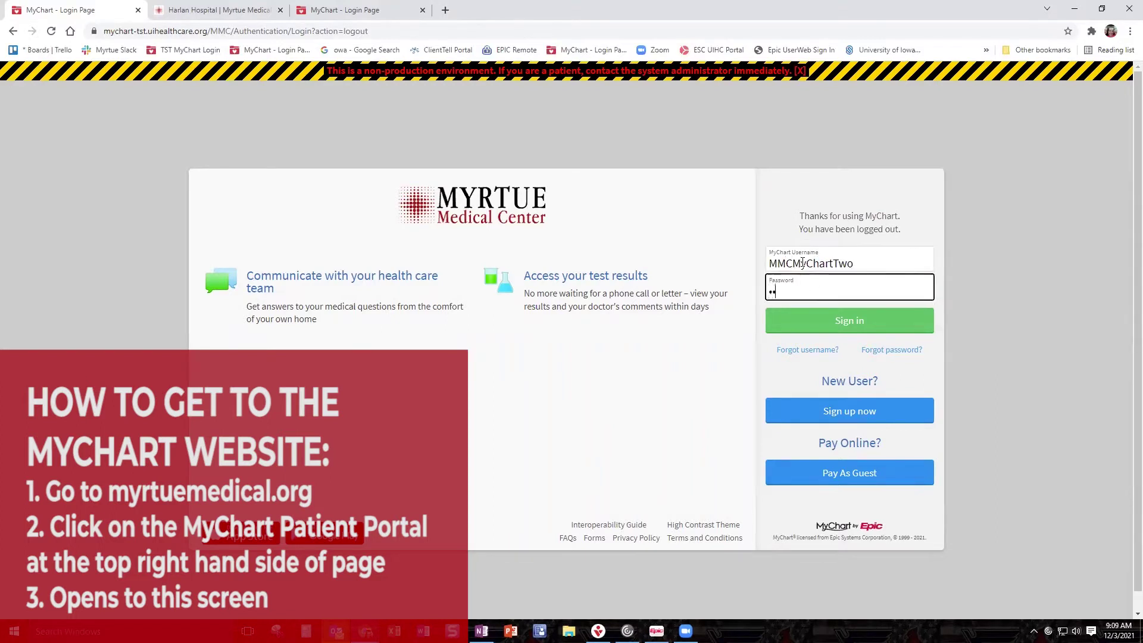
text(******)
key(Return)
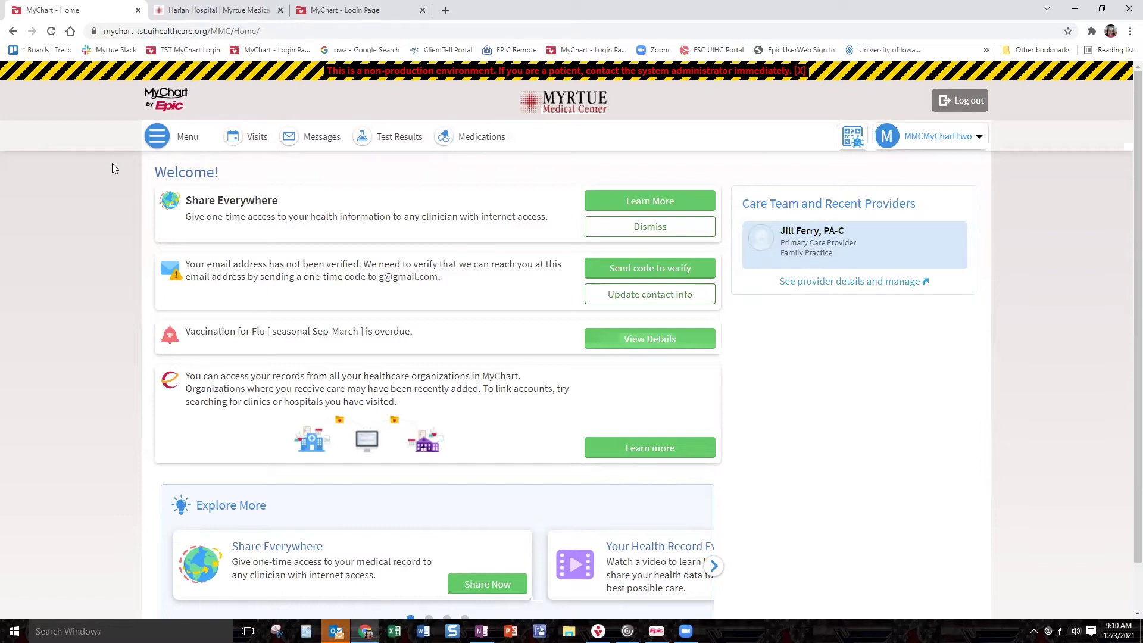
Step: Open the side navigation menu from the Welcome home page
click(158, 137)
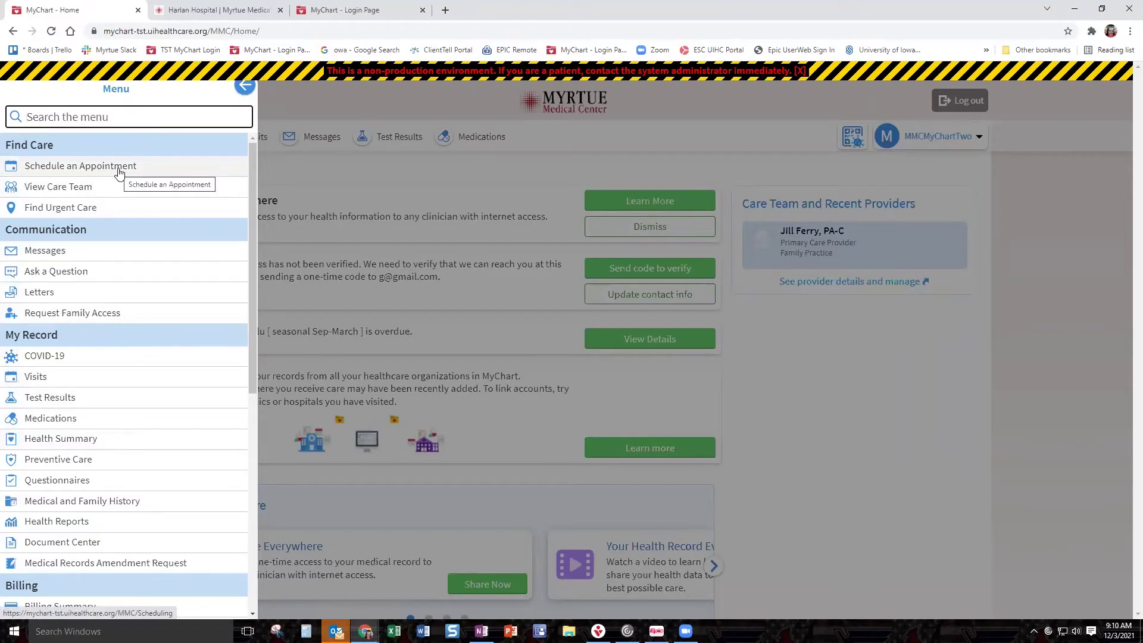
Step: Go to the Appointments and Visits page from the Visits link in the top bar
click(294, 172)
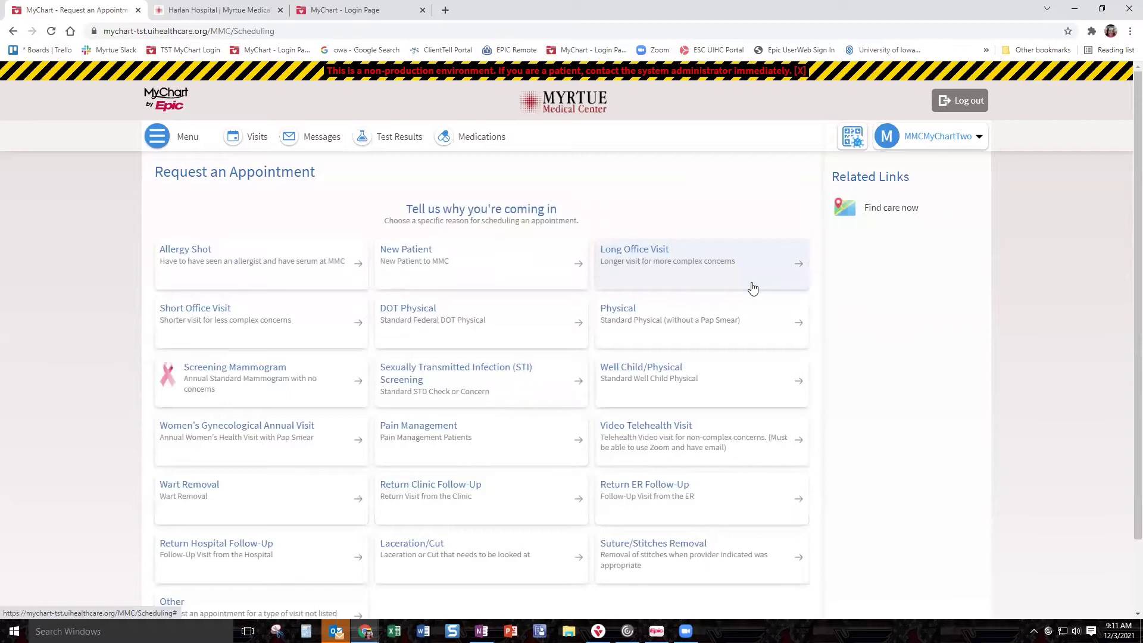
Step: Scroll through the visit reason cards, from Allergy Shot down to Other
scroll(754, 335, down, 1)
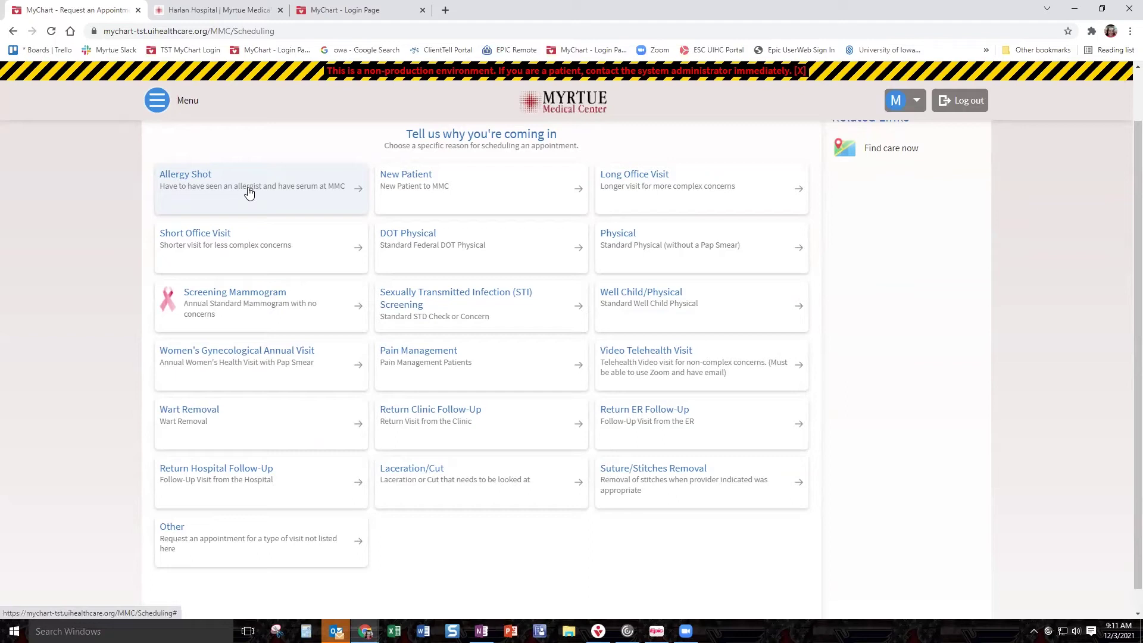
Step: Choose New Patient as the visit reason and settle on Any location, covering all five clinics
click(476, 197)
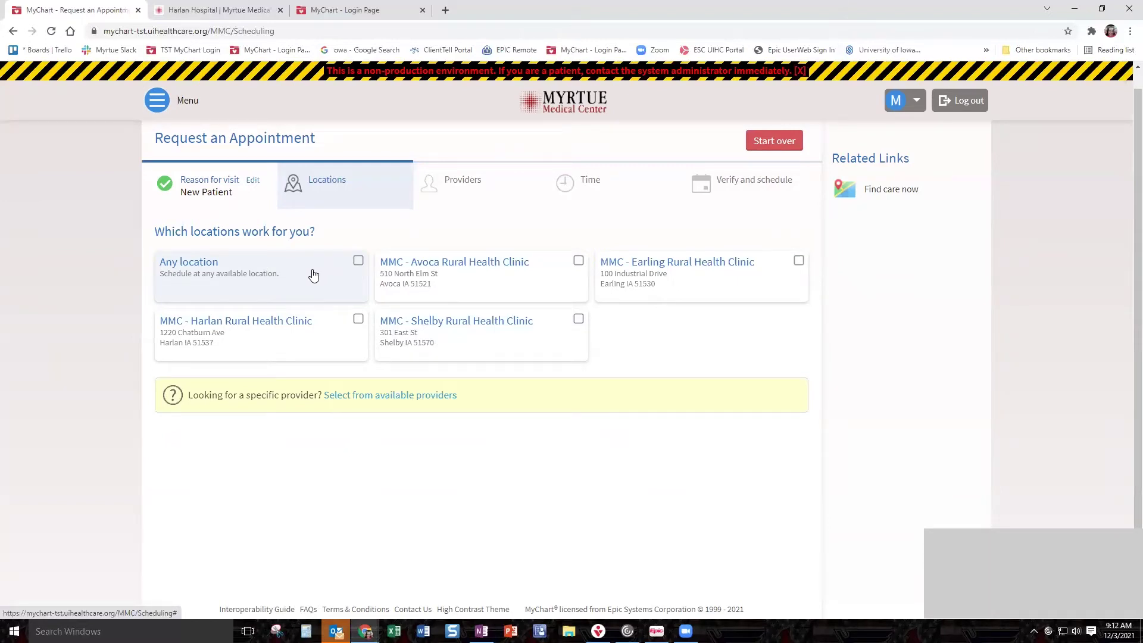
click(315, 275)
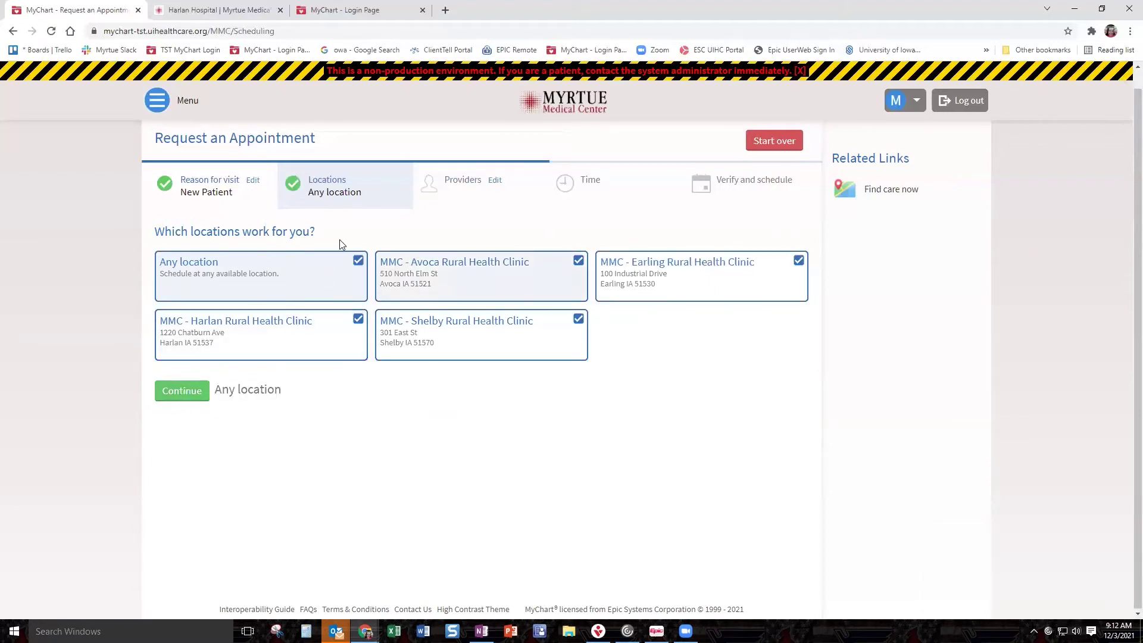
click(319, 275)
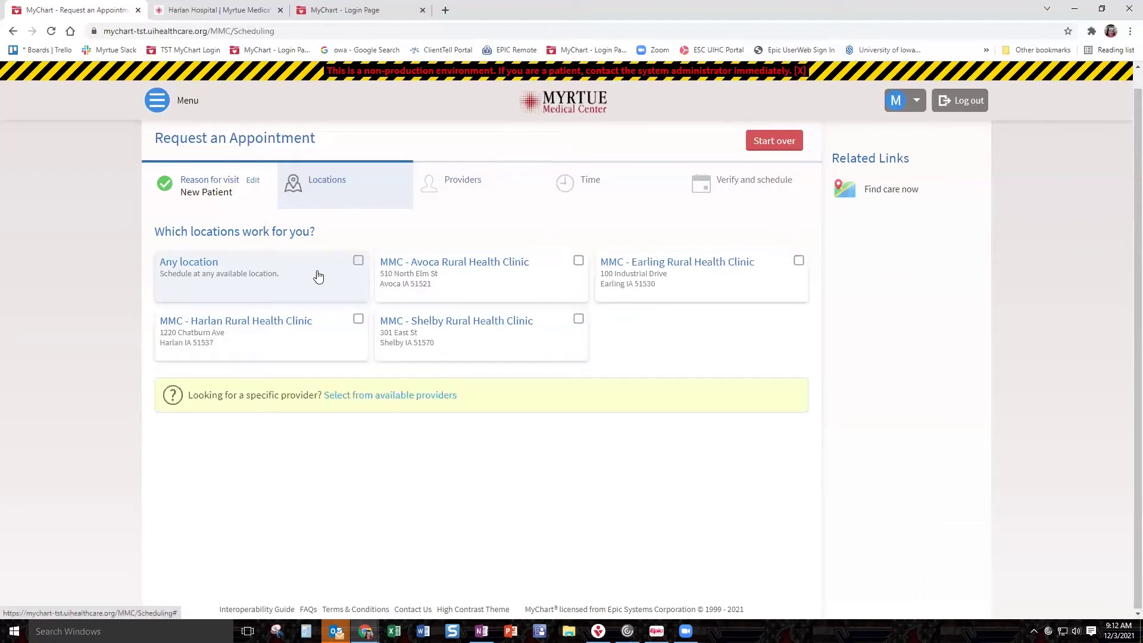
click(289, 331)
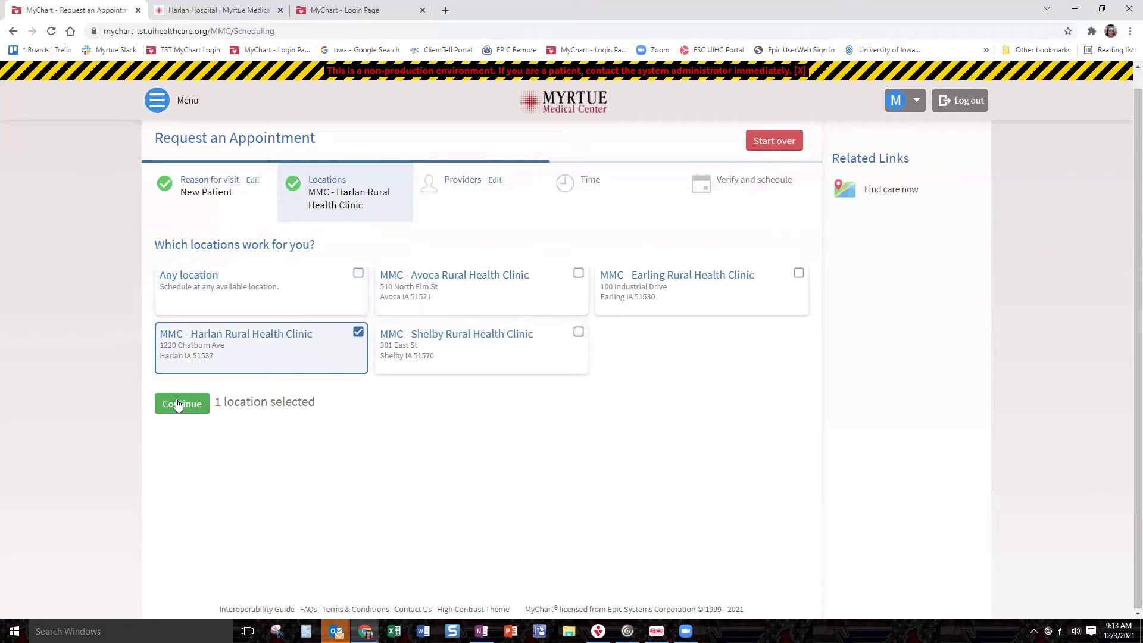
click(513, 287)
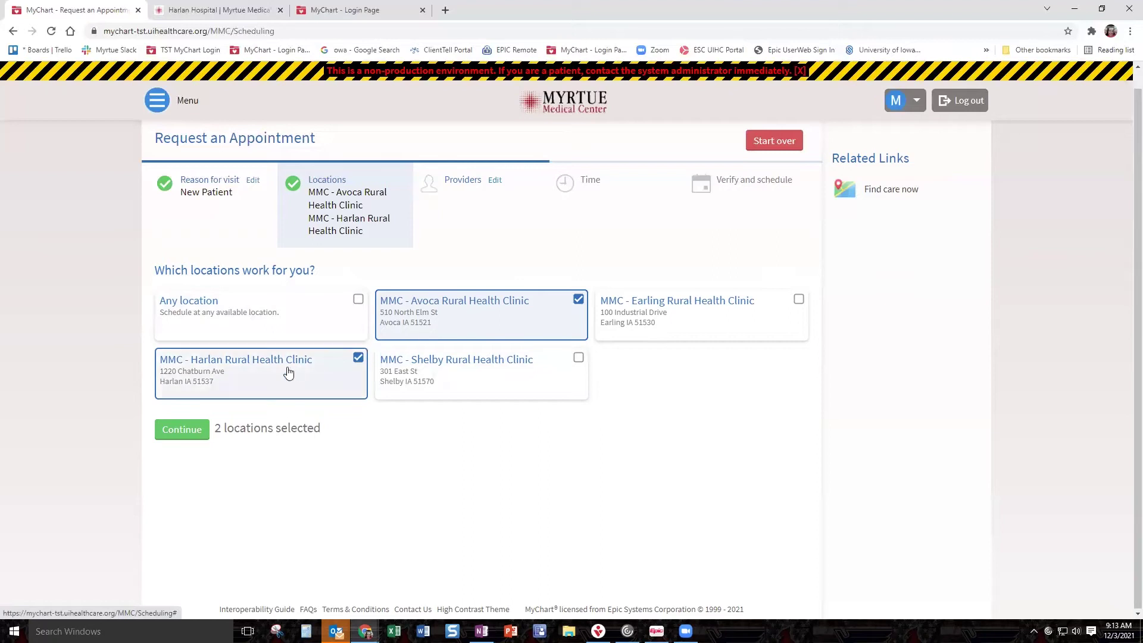
click(284, 314)
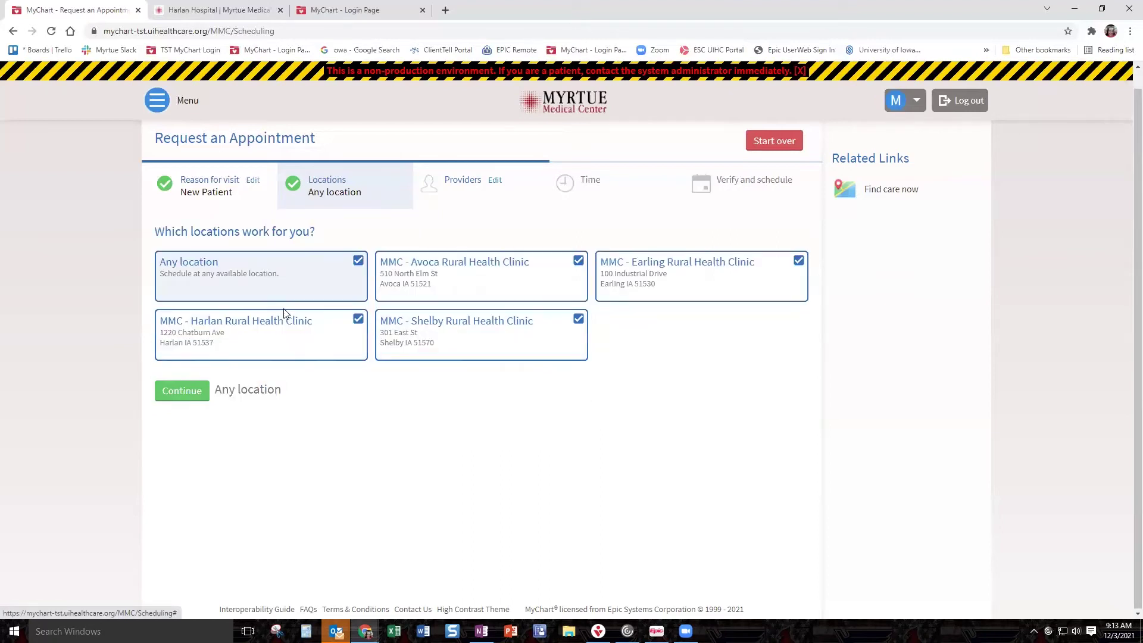
Step: Confirm the locations and accept Any provider for the New Patient visit
click(185, 393)
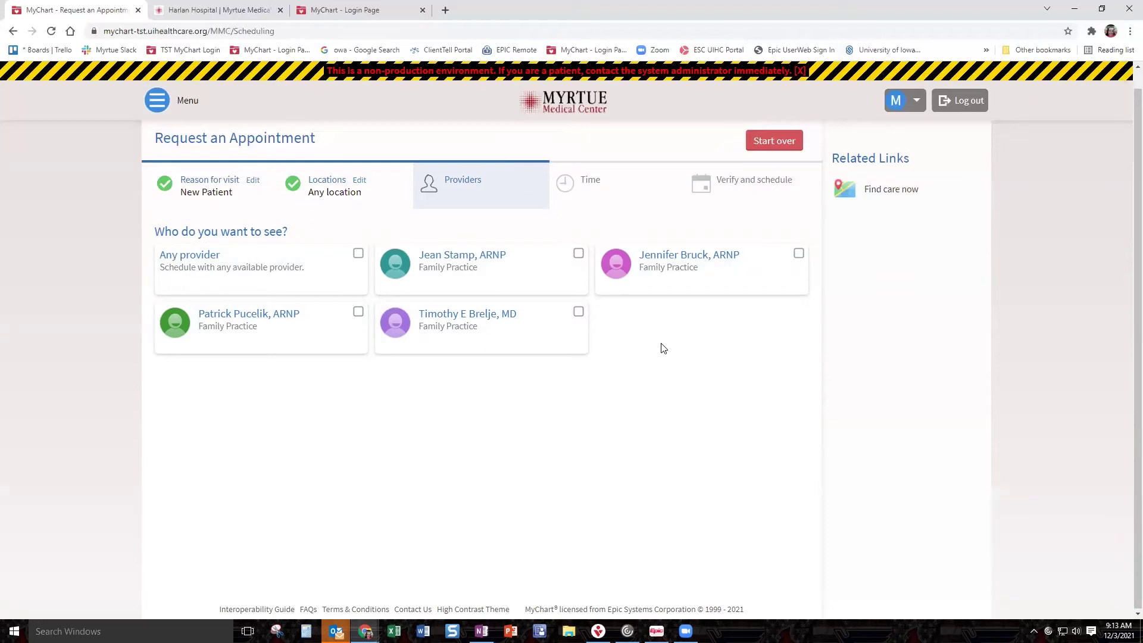
click(259, 273)
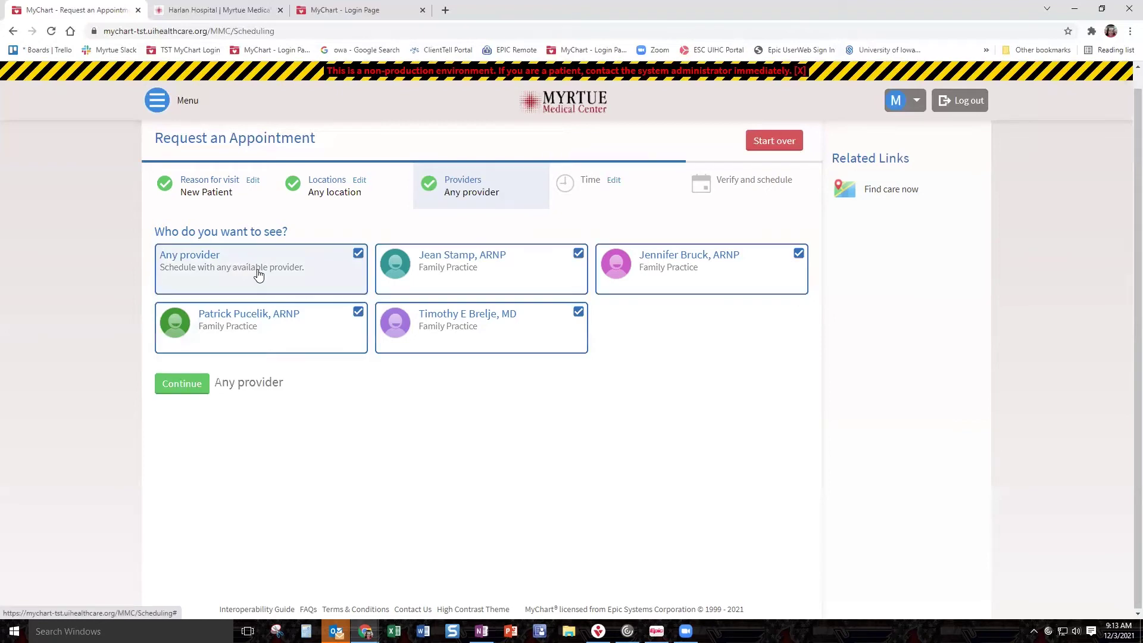
click(182, 383)
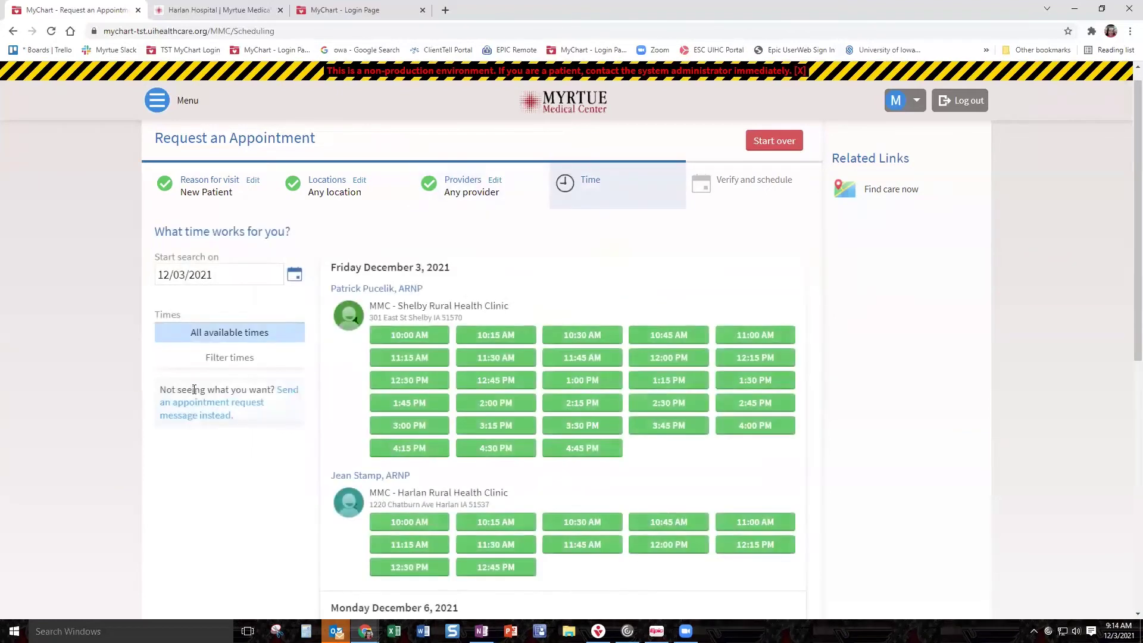
scroll(237, 438, down, 2)
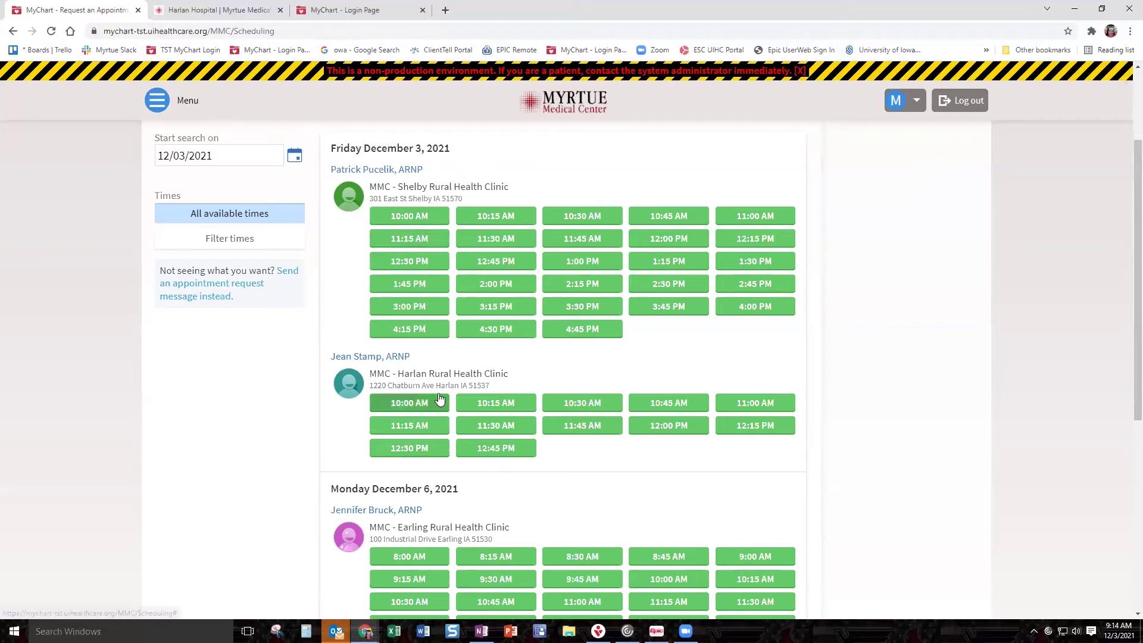
scroll(556, 459, down, 6)
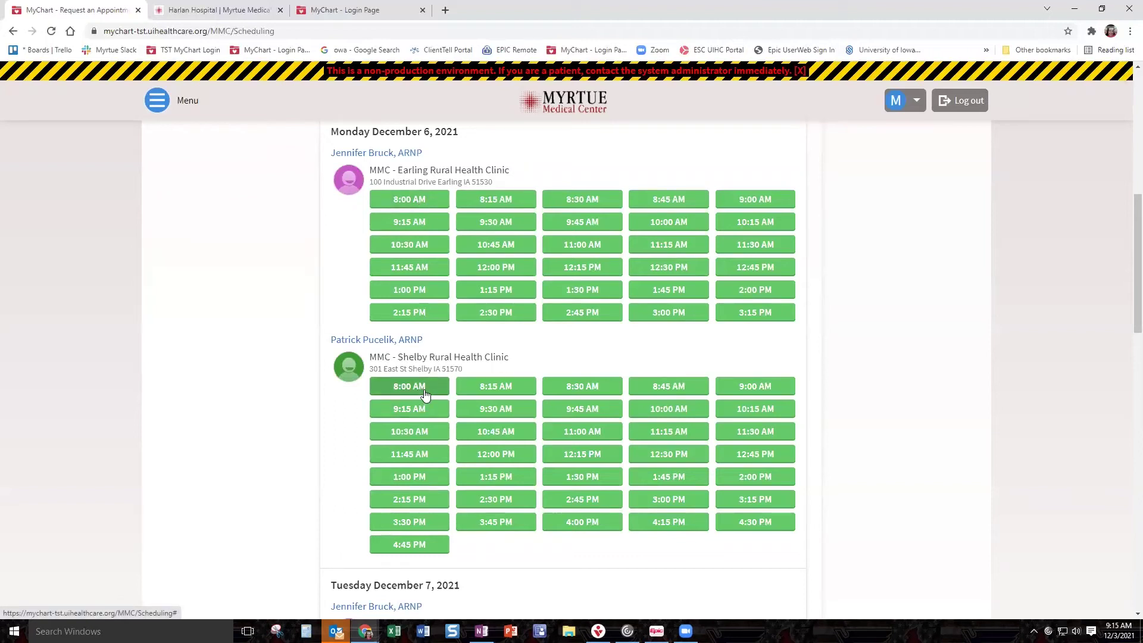
scroll(425, 393, down, 4)
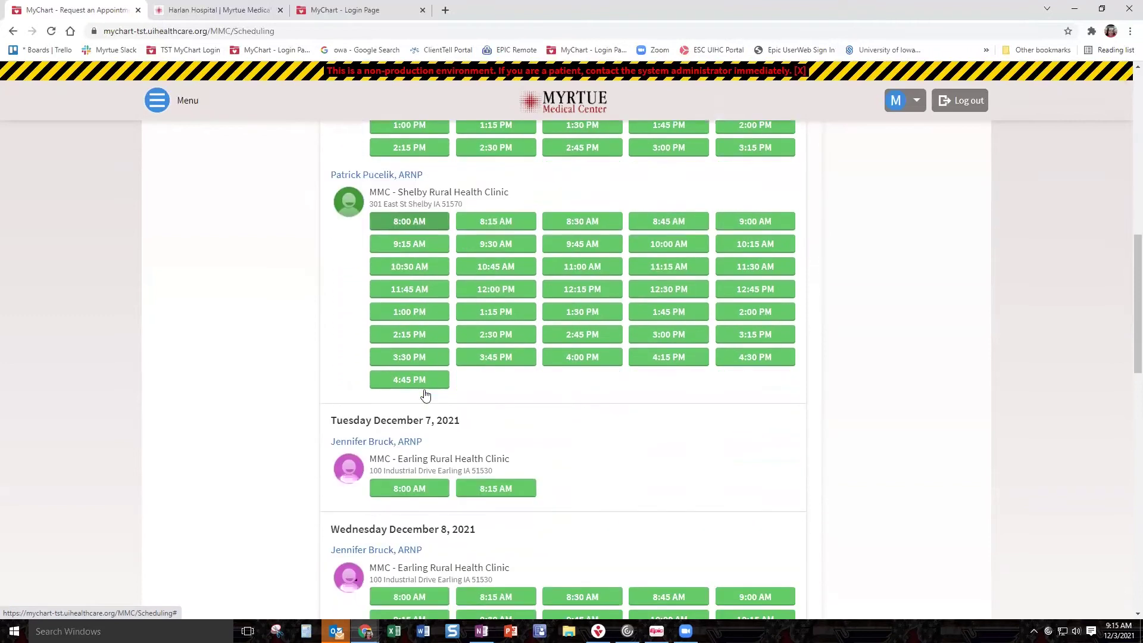
scroll(425, 390, down, 6)
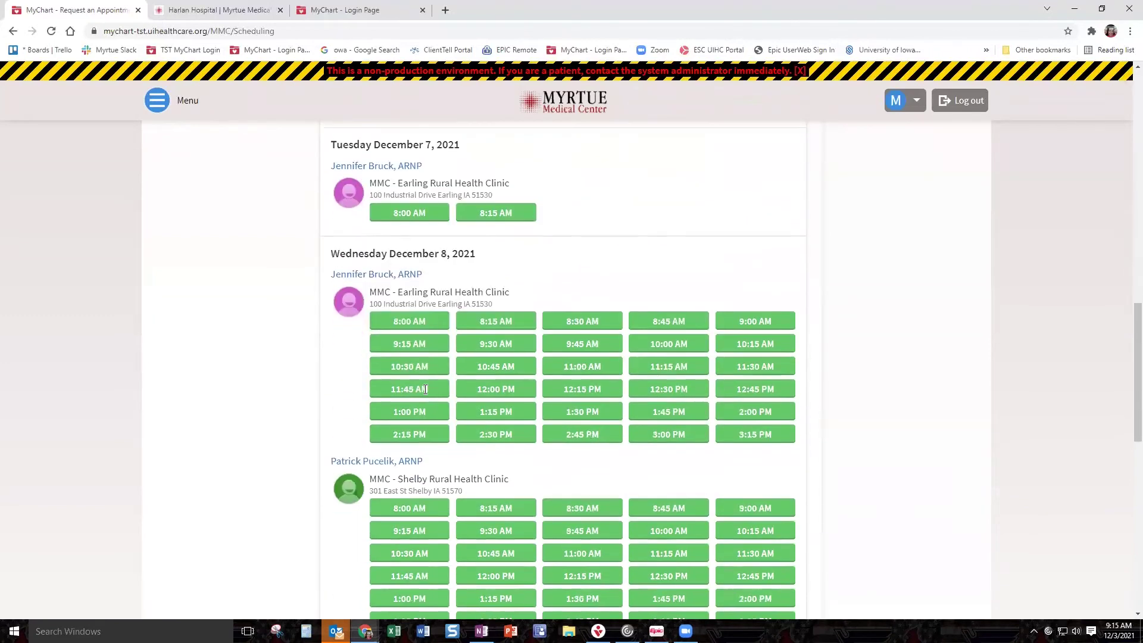
scroll(424, 391, down, 7)
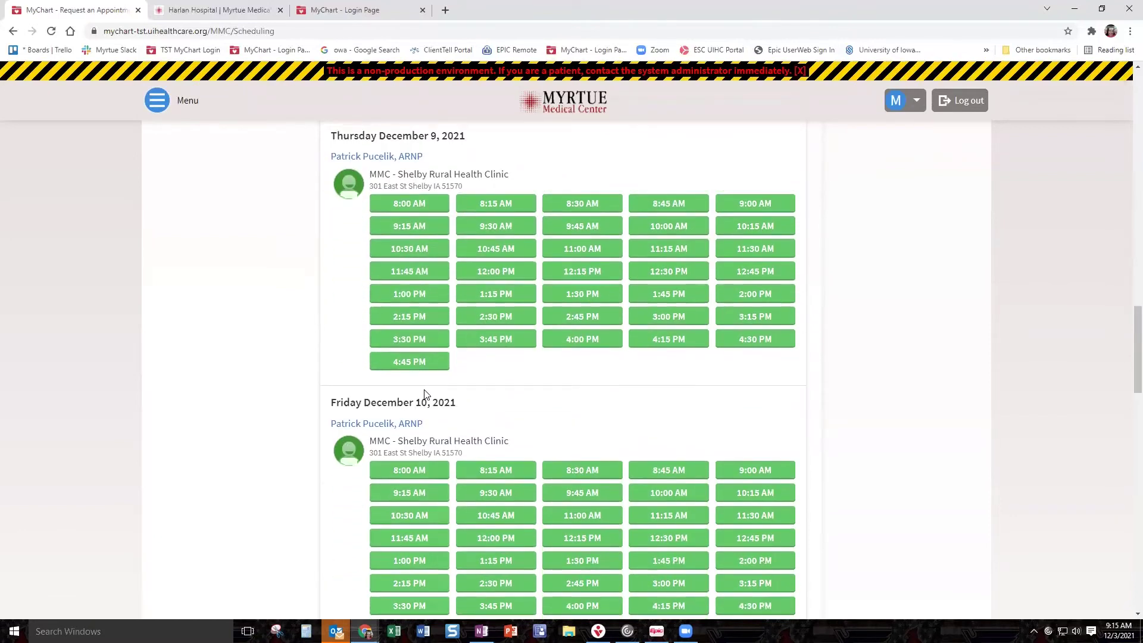
scroll(425, 395, down, 5)
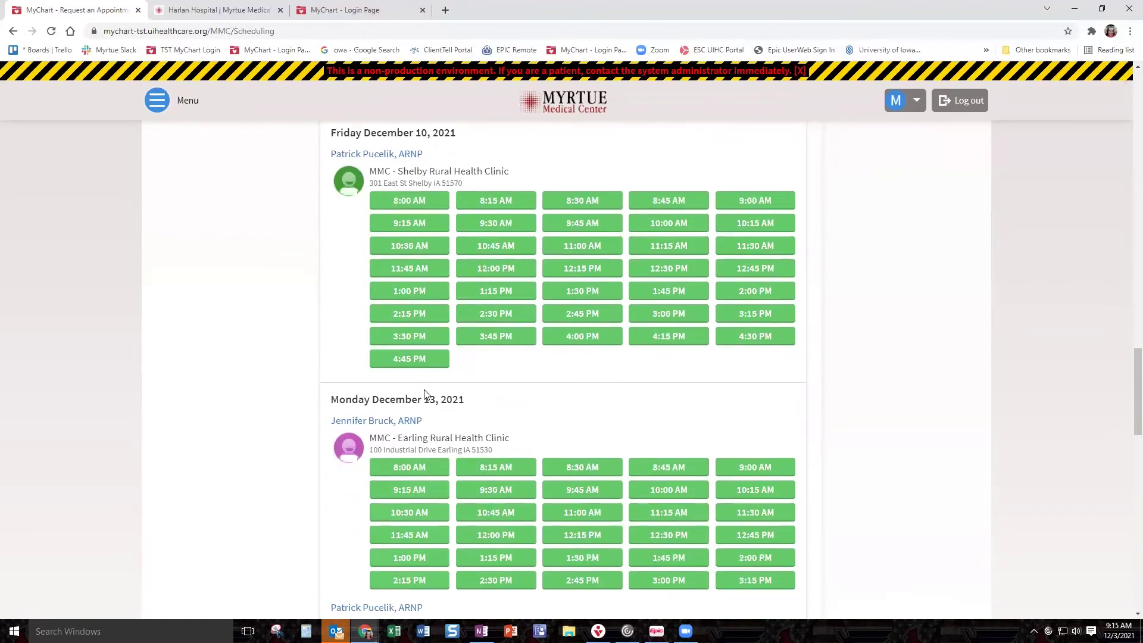
scroll(425, 395, up, 2)
scroll(424, 389, up, 1)
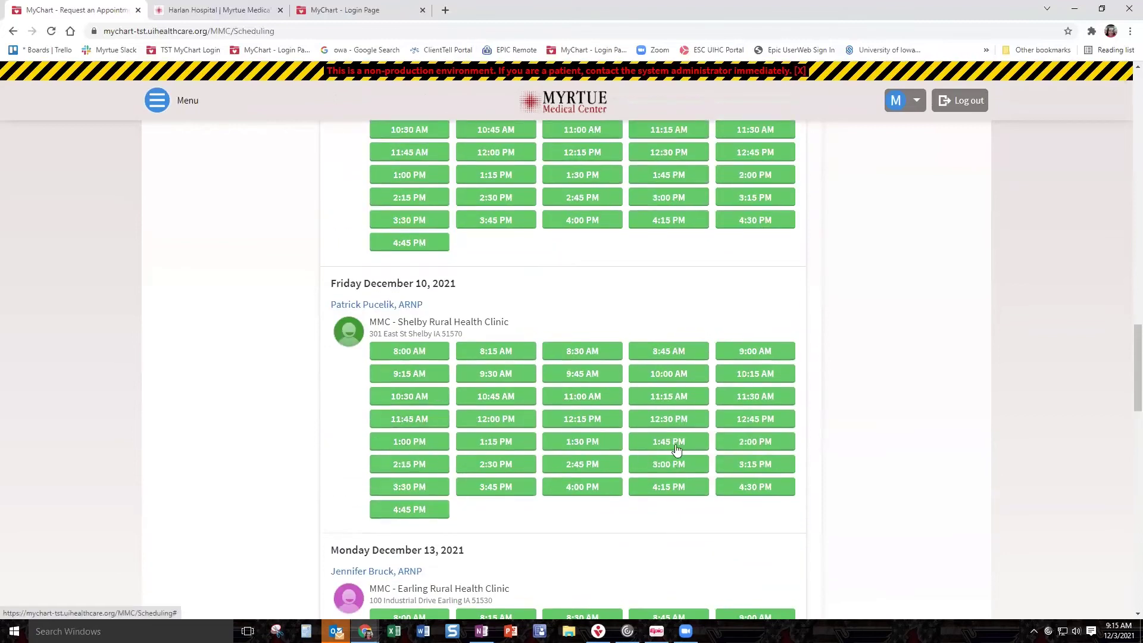
scroll(663, 549, up, 5)
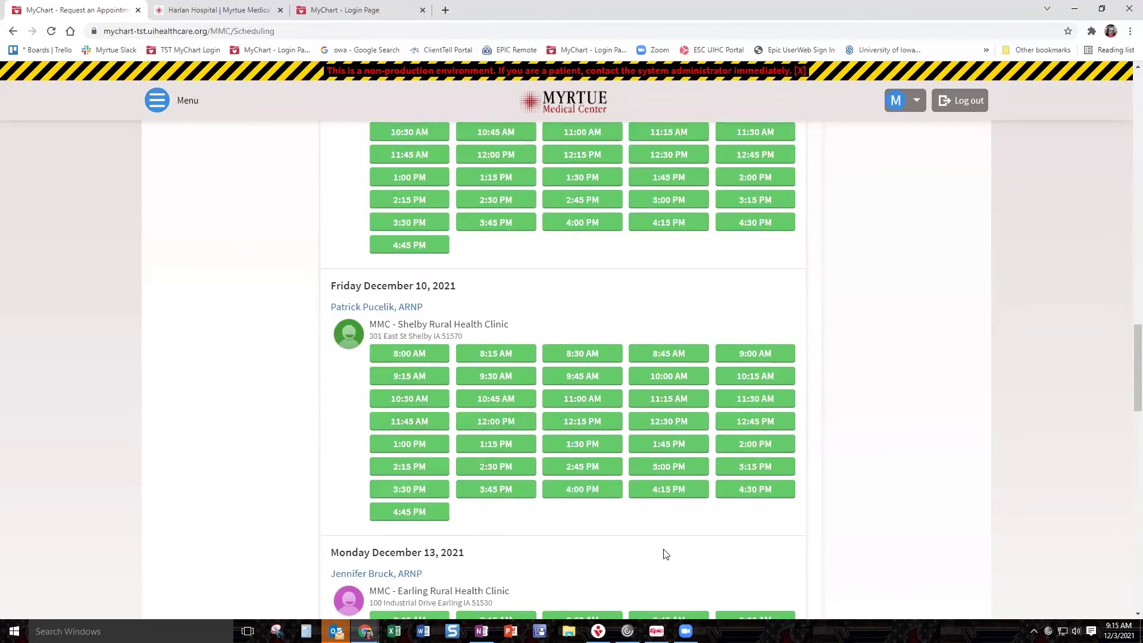
scroll(666, 553, up, 2)
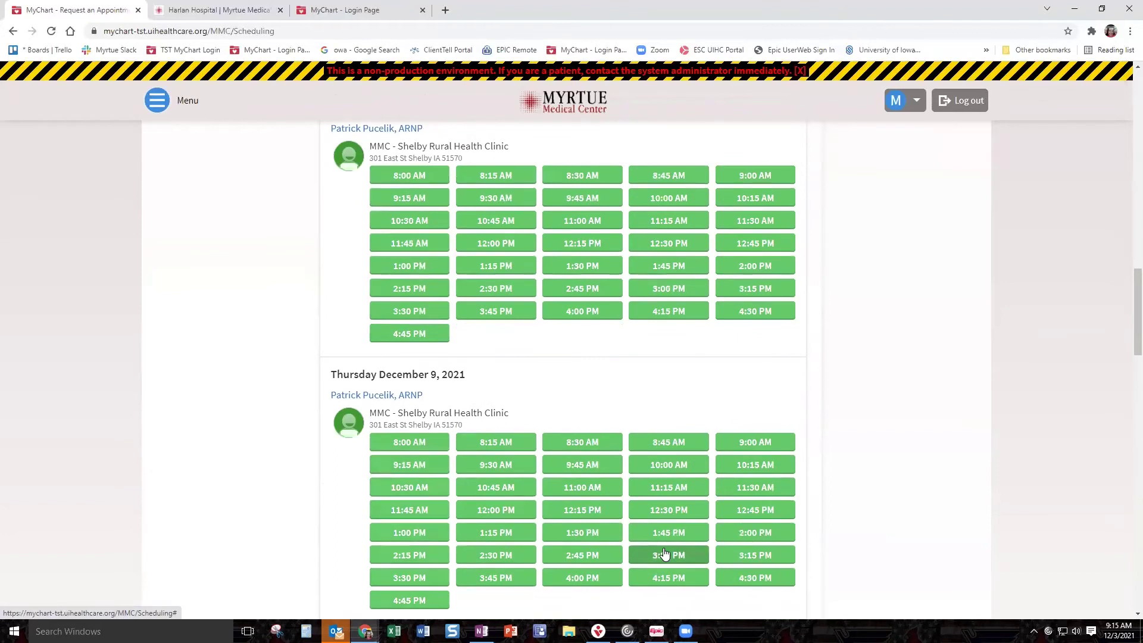
scroll(664, 554, up, 5)
scroll(665, 554, up, 7)
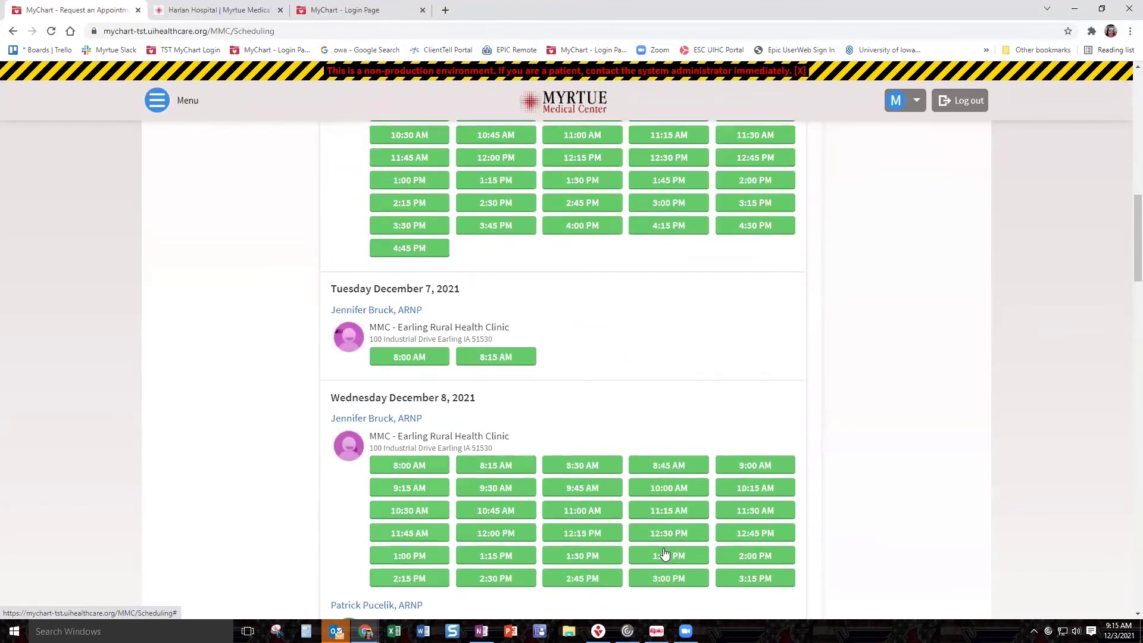
scroll(665, 554, up, 7)
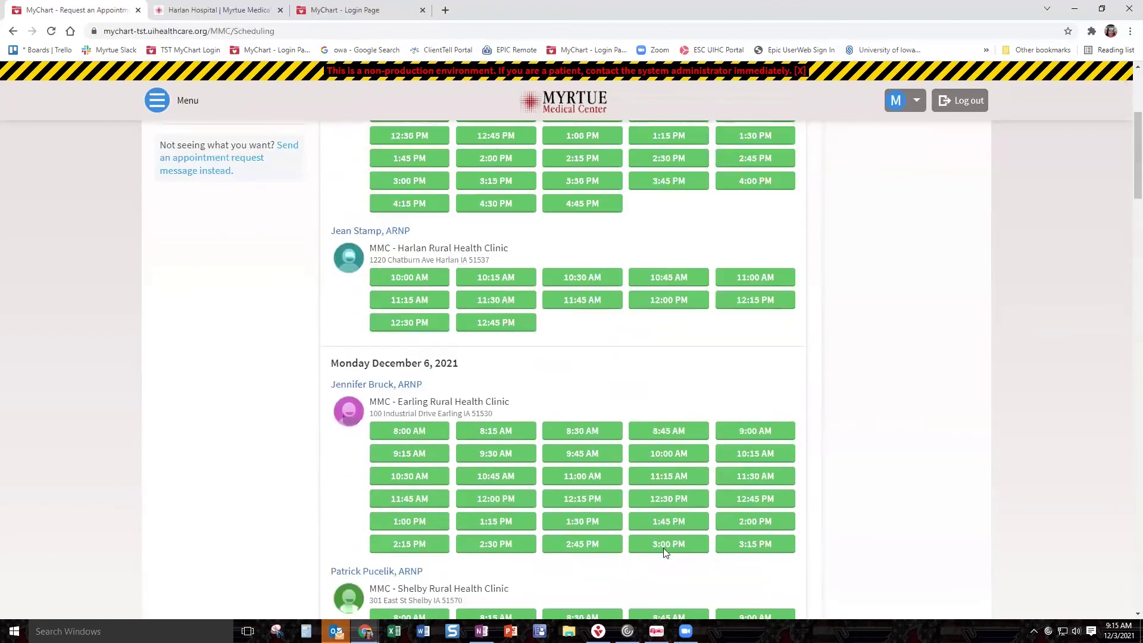
scroll(665, 553, up, 1)
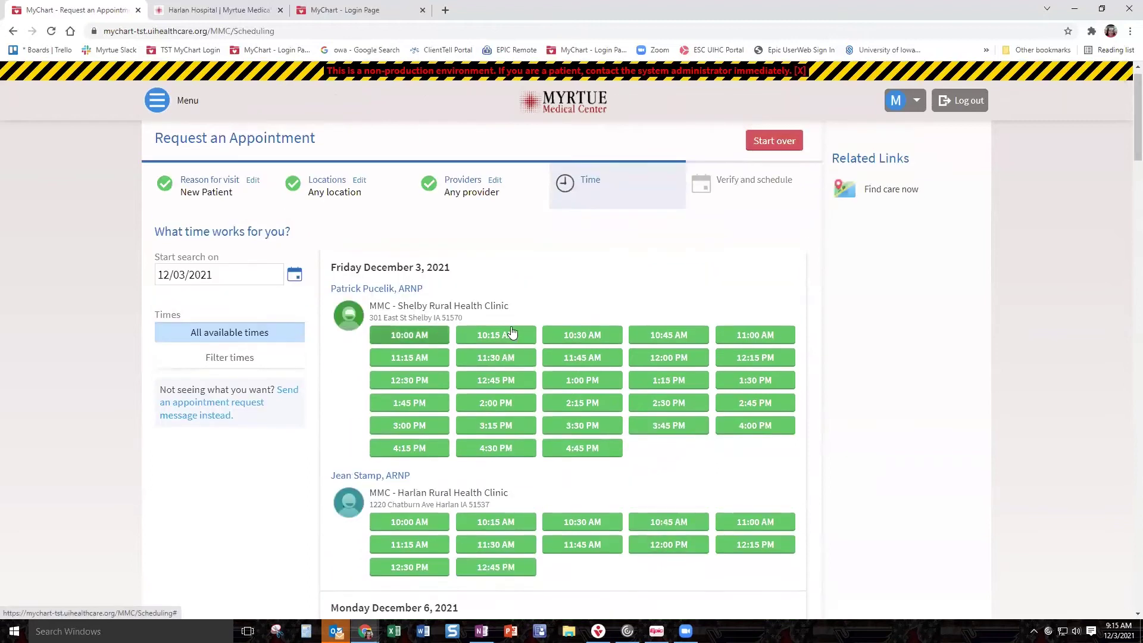
Step: Pick the Friday December 3, 10:30 AM slot at Shelby Rural Health Clinic
click(598, 341)
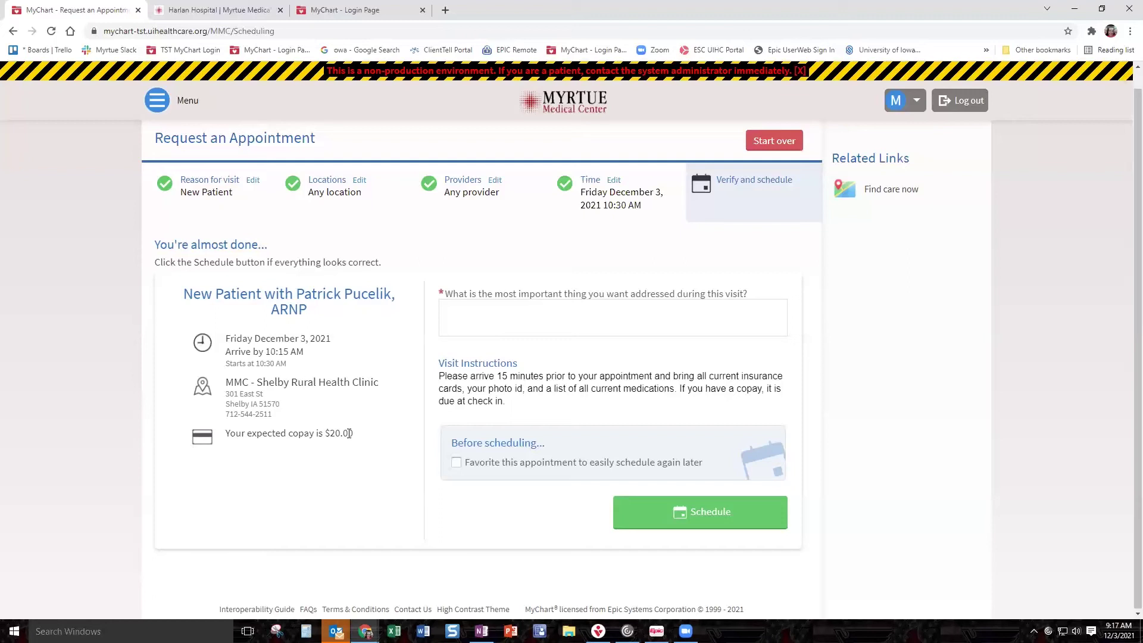
click(484, 325)
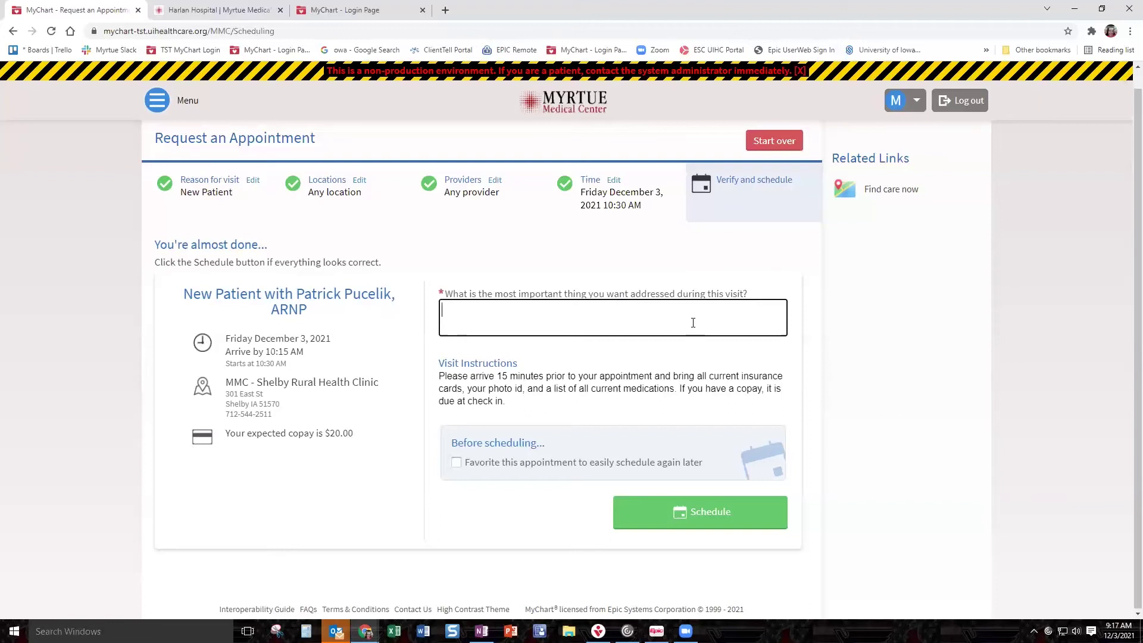
Step: Enter the visit reason 'My son is having an ear ache and I need a quick visit to make sure he is OK.'
text(My son is having)
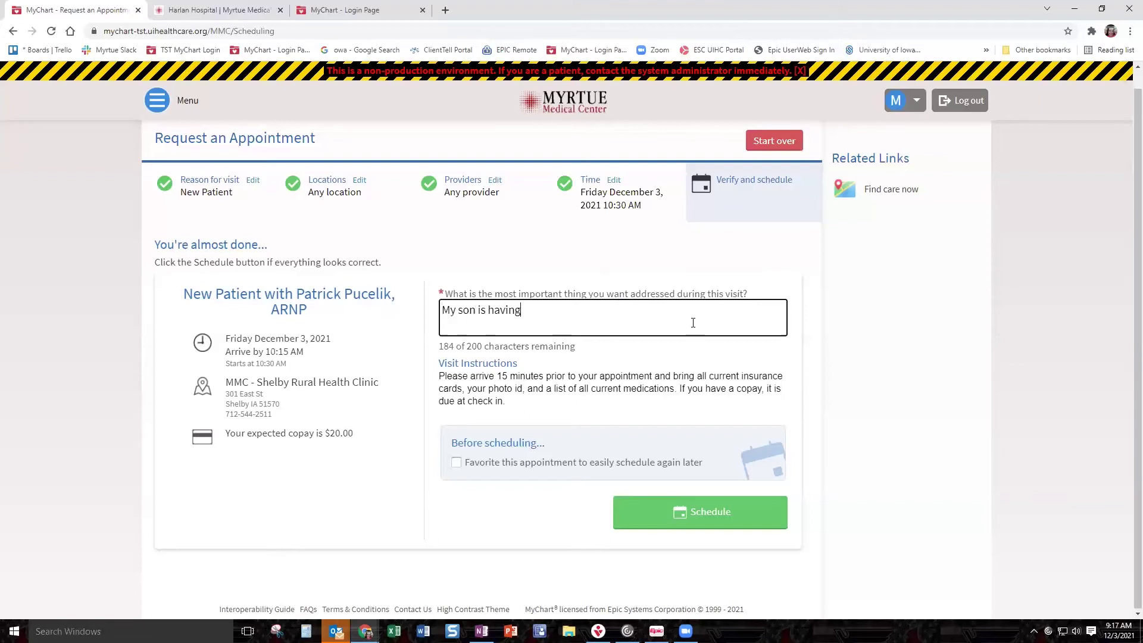
text( an ear ache and )
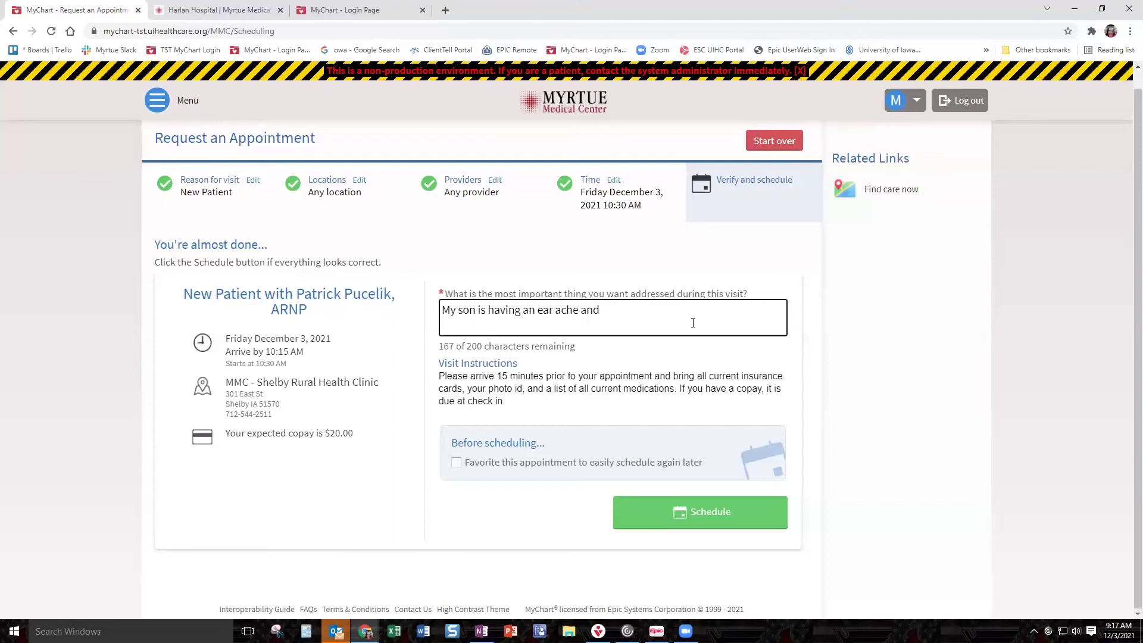
text(I need a quick visit to make sure he is OK.)
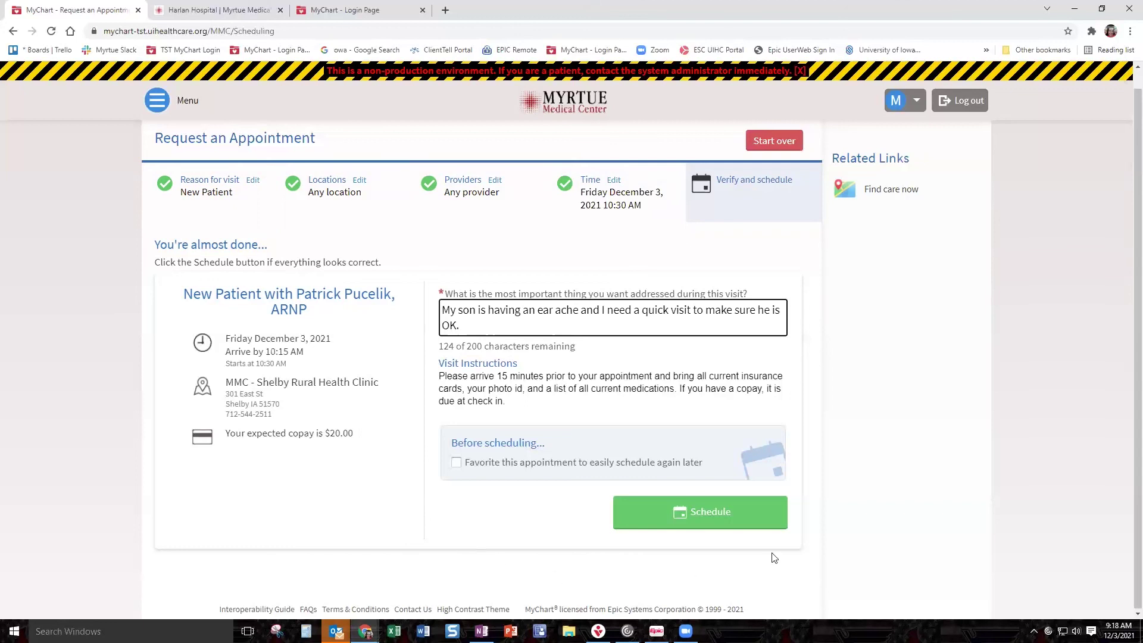
Step: Schedule the December 3, 10:30 AM visit, then return to Appointments and Visits
click(648, 520)
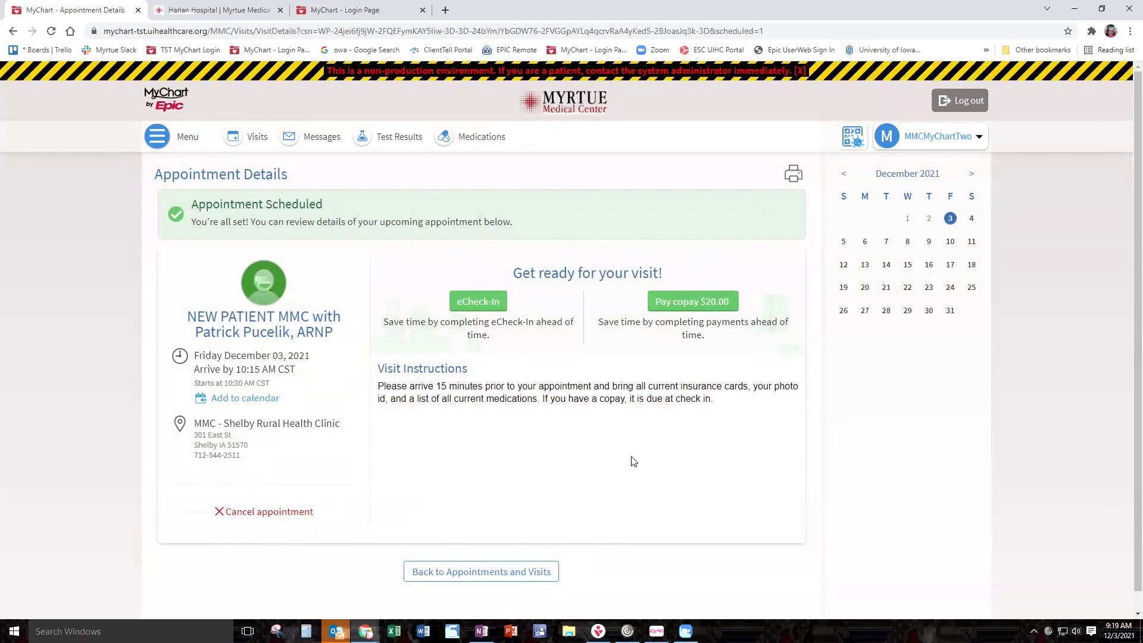
click(257, 140)
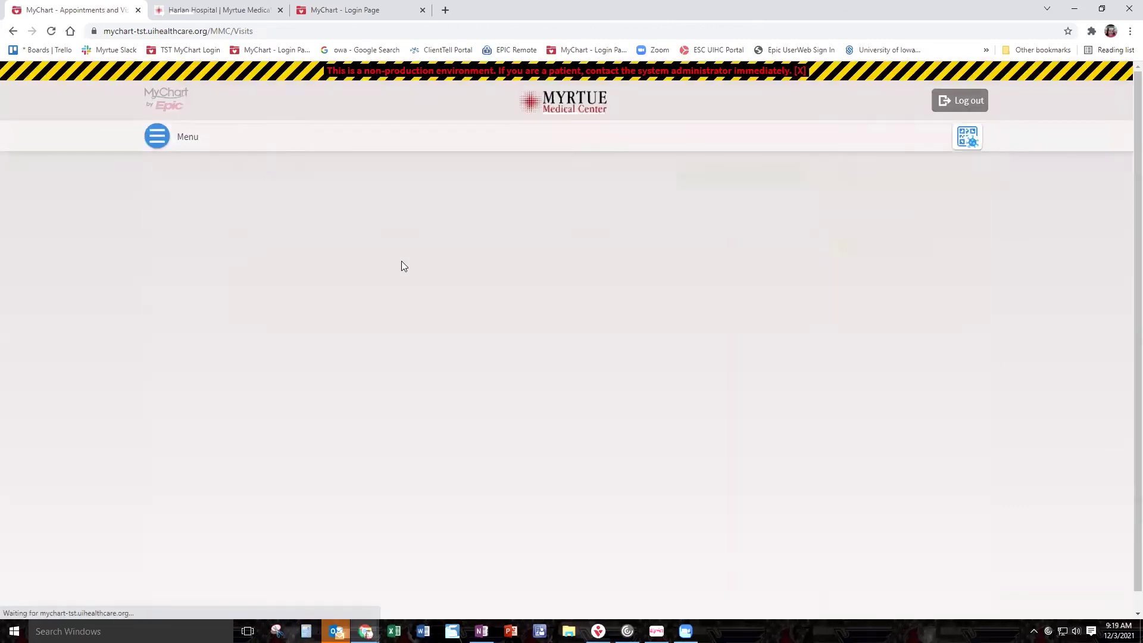